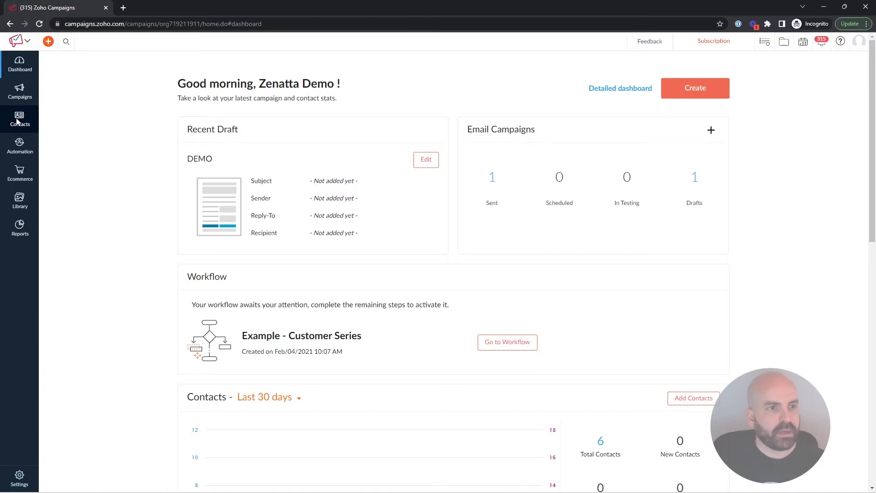
Open Manage Topics to review the Monthly Newsletter and Product Updates topics
{"action": "mouse_move", "coordinate": [17, 121]}
{"action": "left_click", "coordinate": [76, 183]}
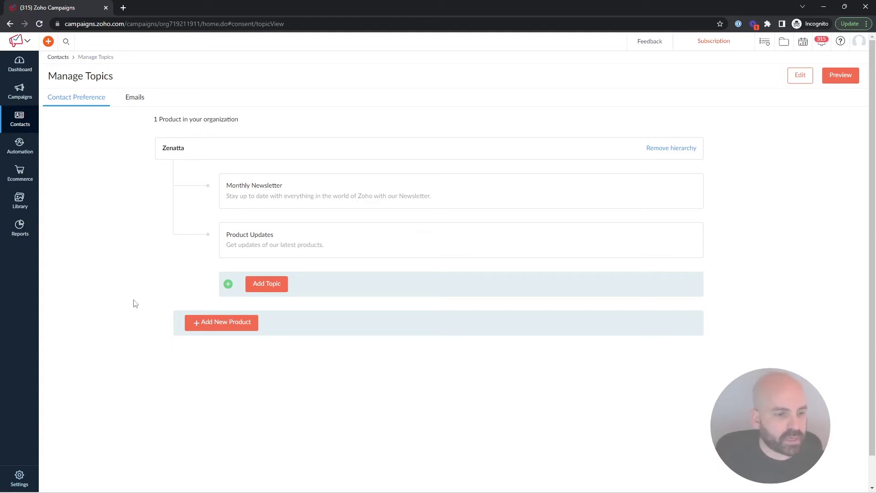
Go to Settings > Header and Footer, try Add New, then return to the themes list
{"action": "left_click", "coordinate": [20, 474]}
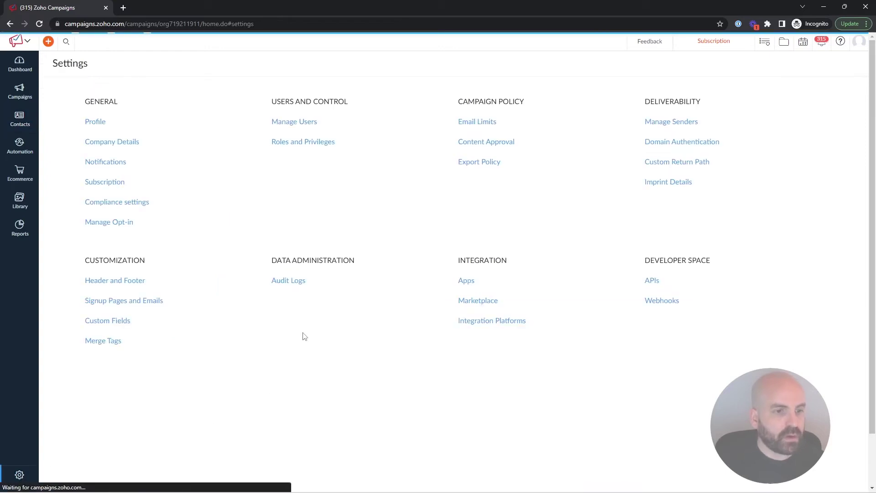
{"action": "left_click", "coordinate": [132, 286]}
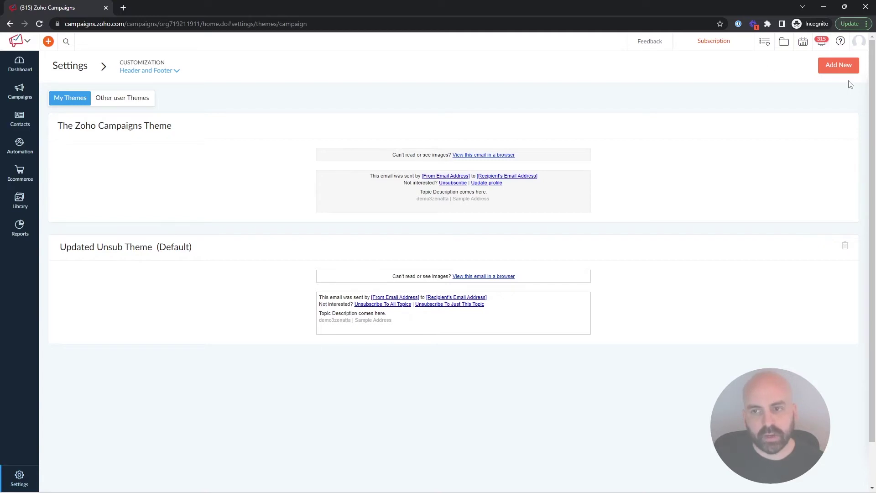
{"action": "left_click", "coordinate": [838, 66]}
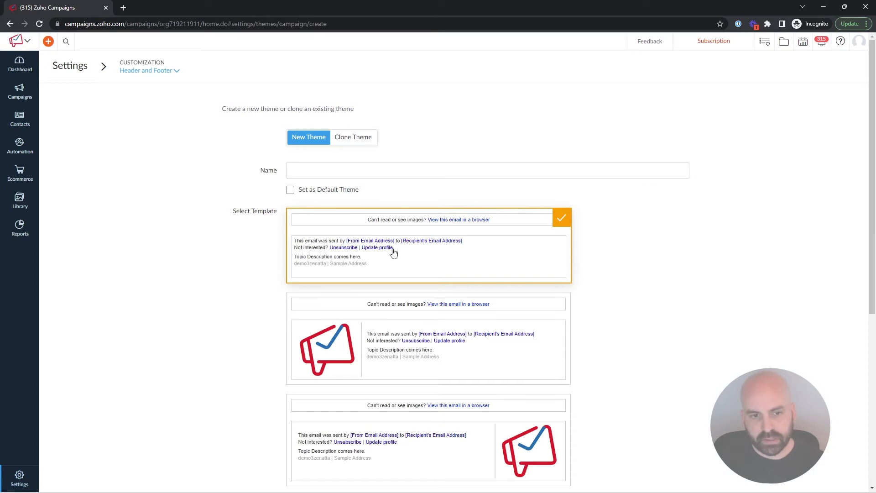
{"action": "left_click", "coordinate": [72, 67]}
{"action": "left_click", "coordinate": [116, 282]}
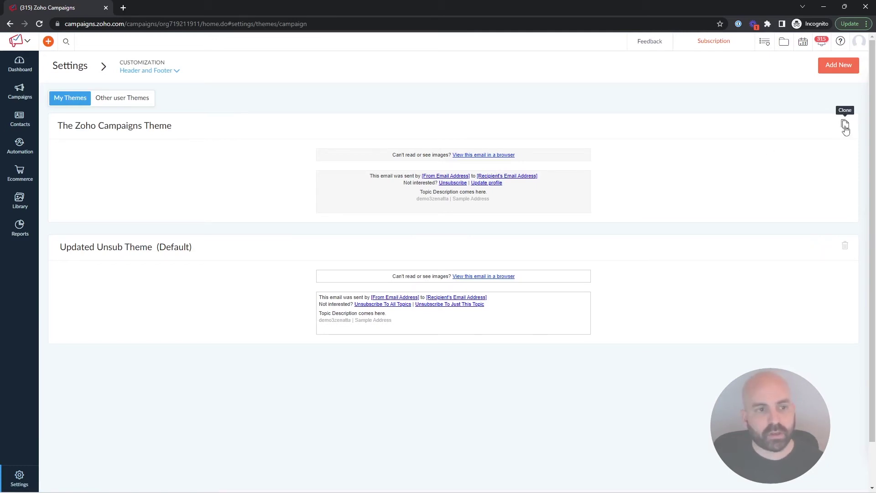
Clone The Zoho Campaigns Theme and name the copy 'Update Unsubs Footer'
{"action": "left_click", "coordinate": [845, 126]}
{"action": "left_click_drag", "start_coordinate": [472, 91], "coordinate": [318, 83]}
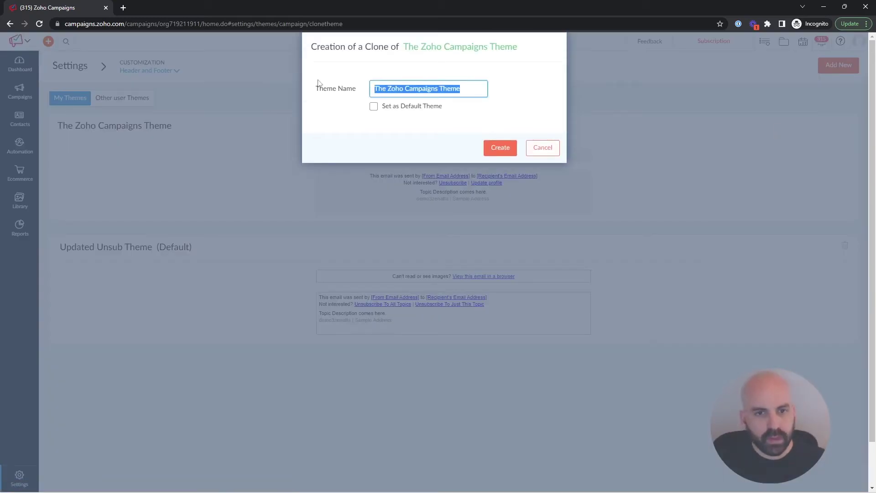
{"action": "type", "text": "Update"}
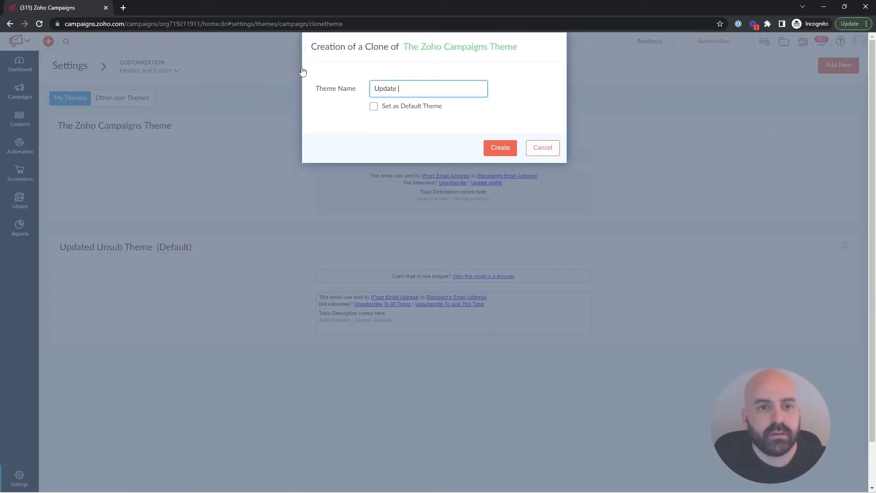
{"action": "type", "text": " Uns"}
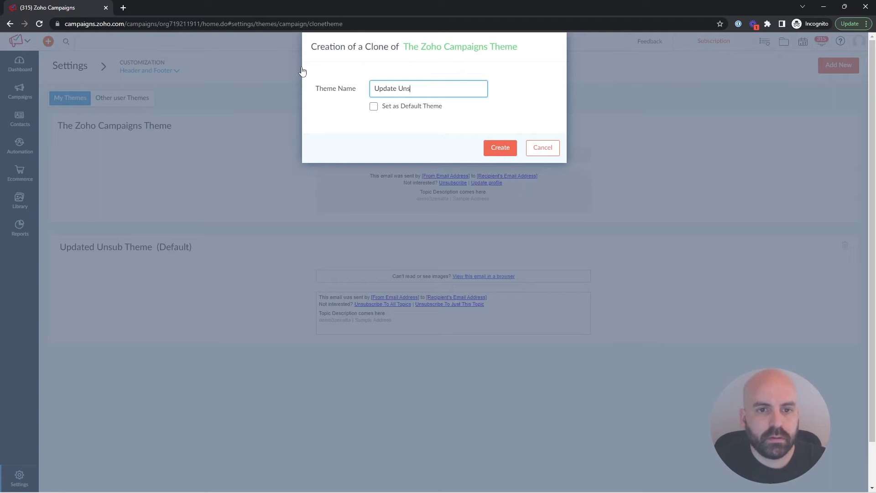
{"action": "type", "text": "ubs Foot"}
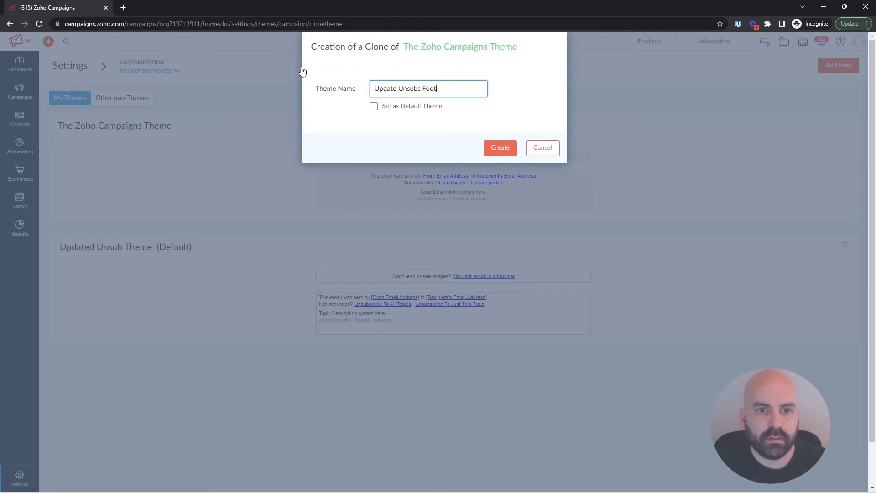
{"action": "type", "text": "er"}
{"action": "left_click", "coordinate": [501, 151]}
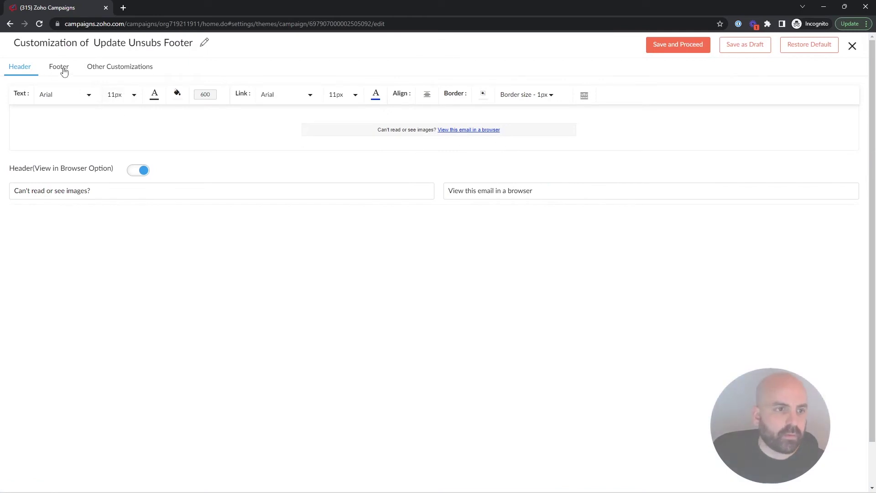
Change the footer's Unsubscribe link text to 'Unsubscribe To All'
{"action": "left_click", "coordinate": [64, 71]}
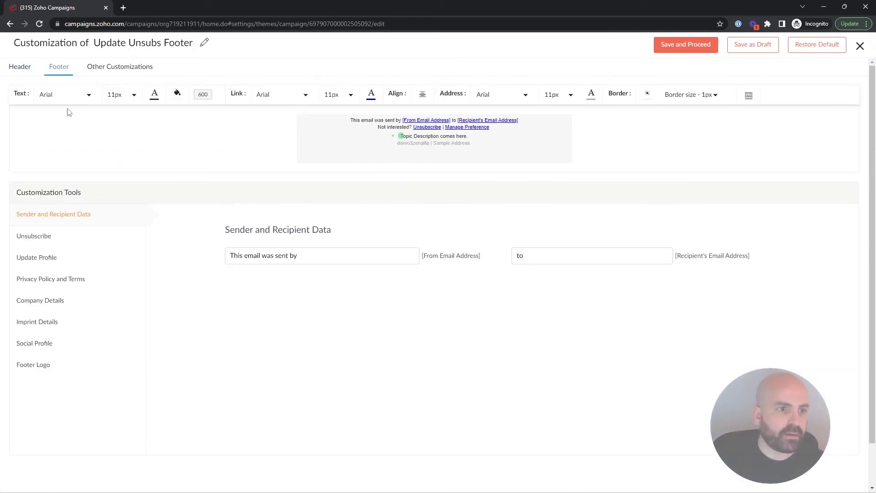
{"action": "left_click", "coordinate": [36, 239]}
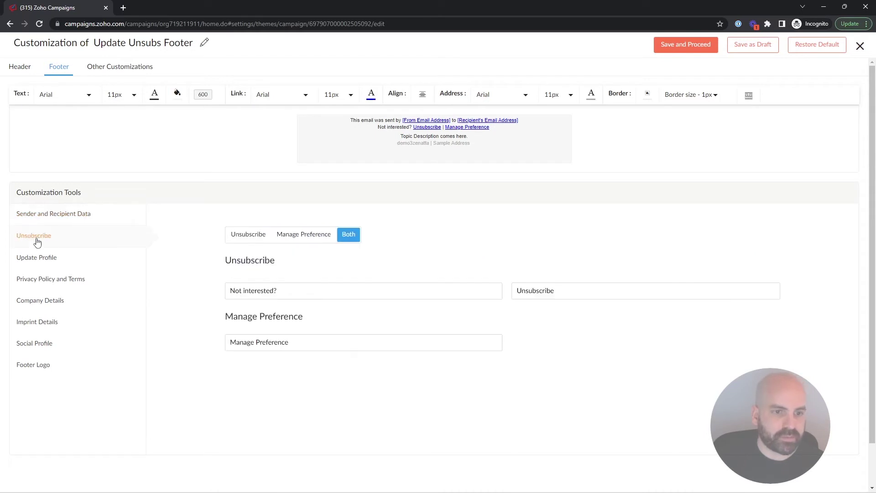
{"action": "left_click", "coordinate": [571, 295]}
{"action": "type", "text": "To All"}
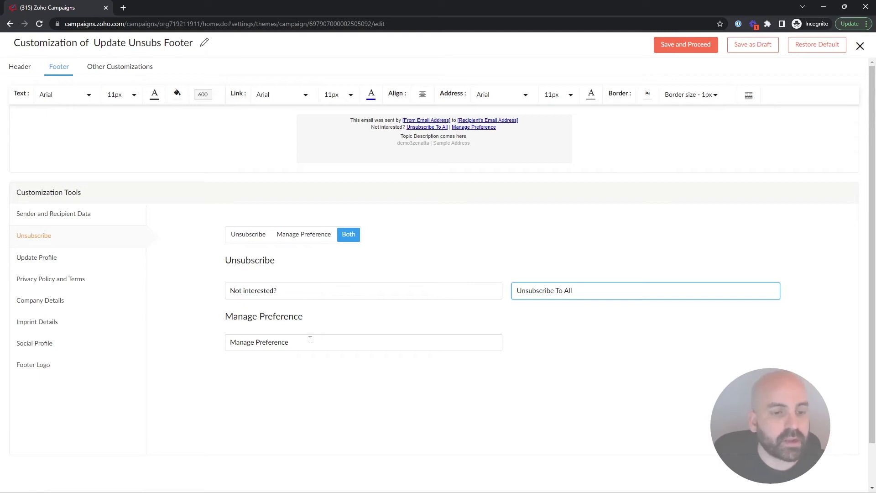
Set the Manage Preference link text to 'Choose Which Topic To Unsubscribe To'
{"action": "key", "text": "Tab"}
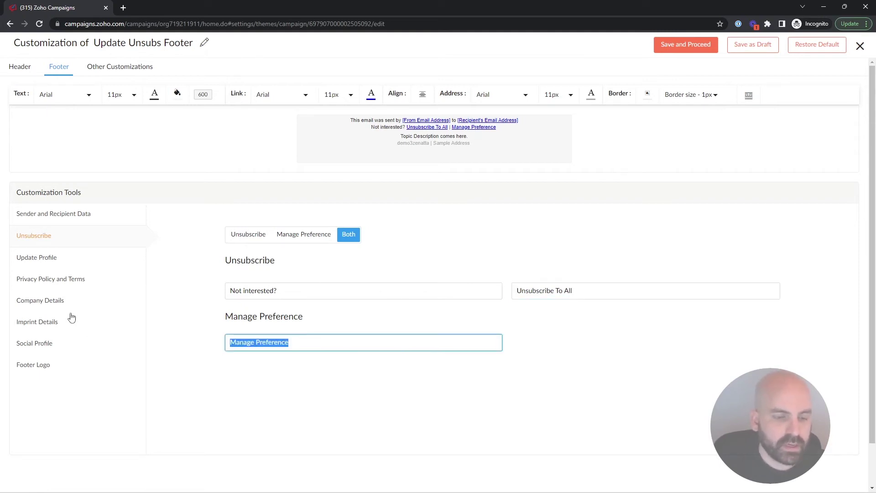
{"action": "type", "text": "Un"}
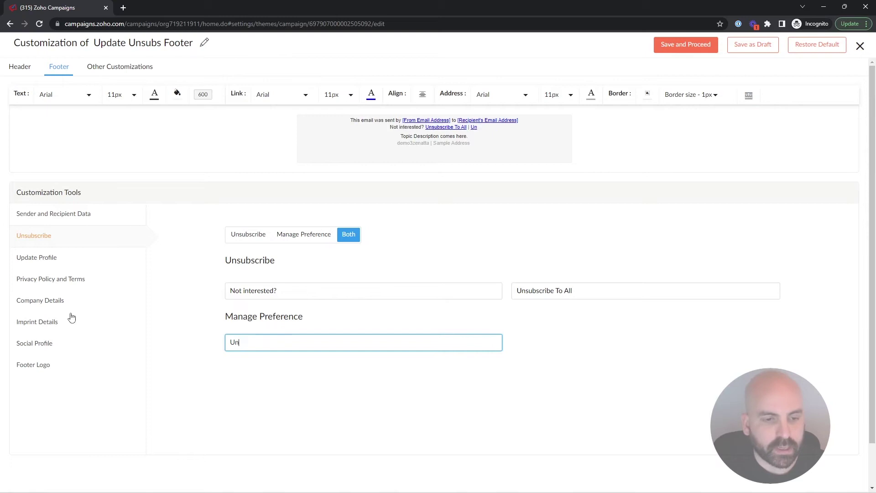
{"action": "type", "text": "subsc"}
{"action": "key", "text": "BackSpace"}
{"action": "key", "text": "BackSpace"}
{"action": "key", "text": "BackSpace"}
{"action": "key", "text": "BackSpace"}
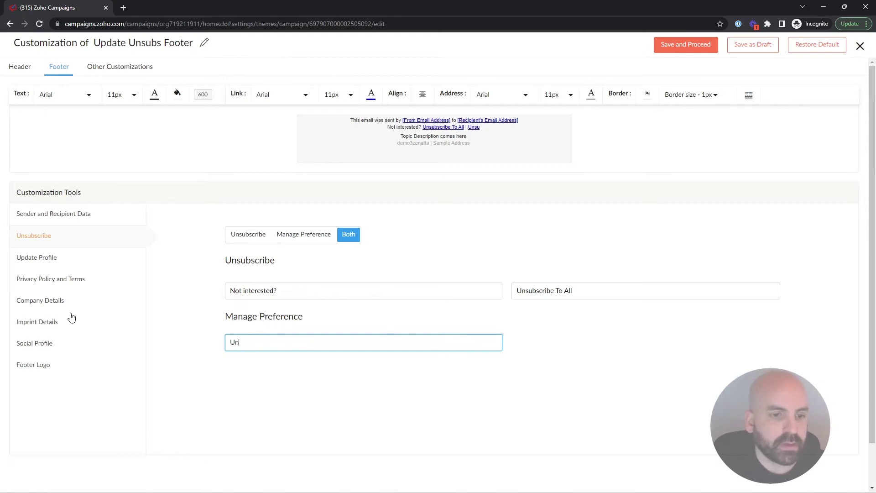
{"action": "key", "text": "BackSpace"}
{"action": "key", "text": "BackSpace"}
{"action": "type", "text": "Choose Which "}
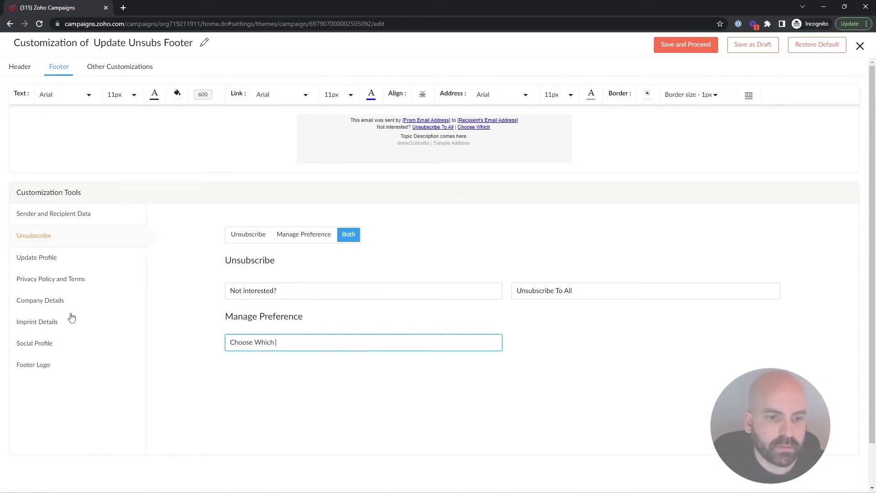
{"action": "type", "text": "Topic To U"}
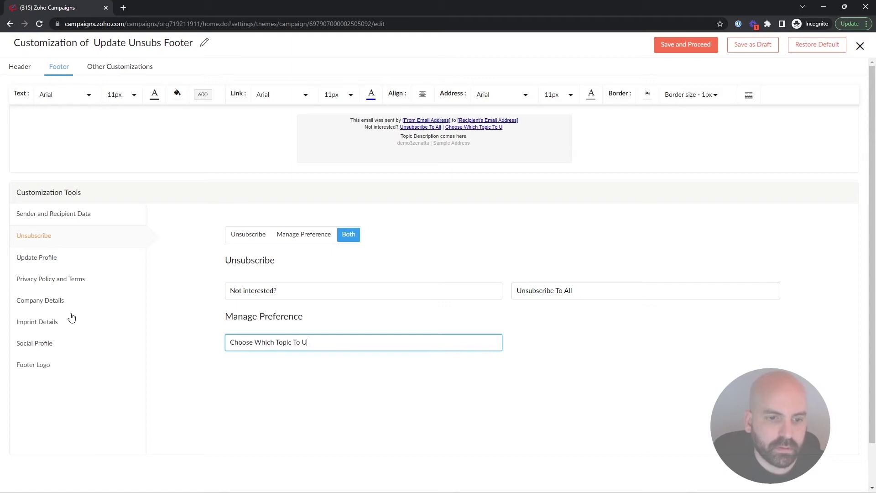
{"action": "type", "text": "nsubscribe To"}
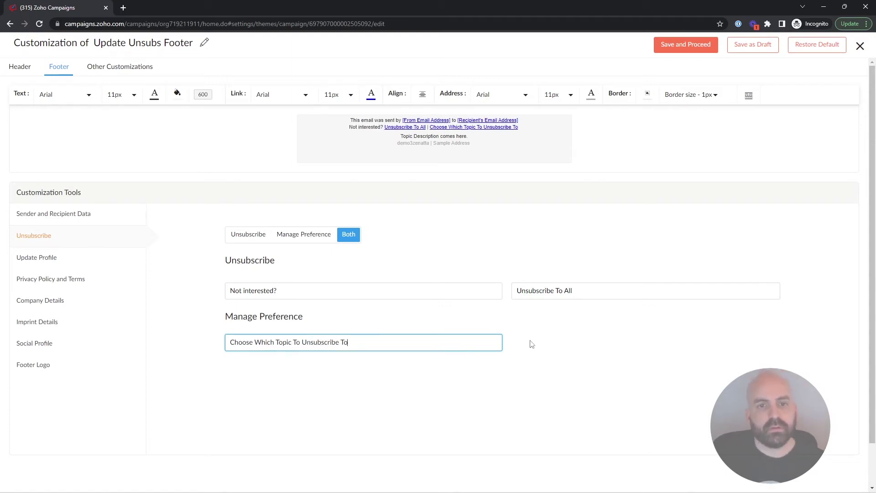
{"action": "left_click", "coordinate": [652, 346]}
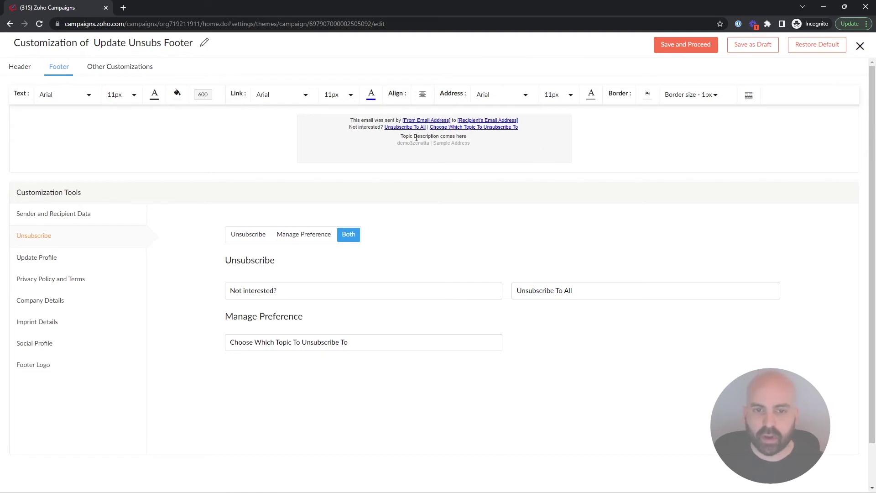
Open the Test email campaign and preview its content to confirm the Updated Unsub Theme footer
{"action": "left_click", "coordinate": [860, 46]}
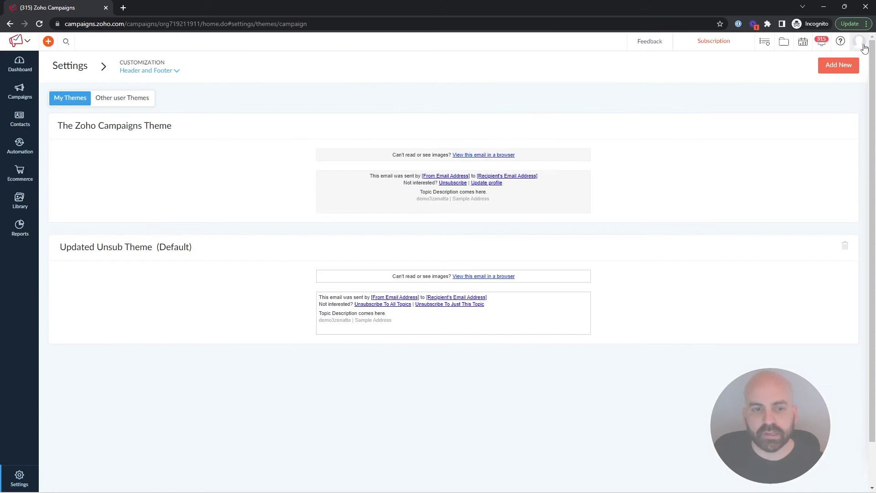
{"action": "scroll", "coordinate": [554, 230], "scroll_direction": "down", "scroll_amount": 1}
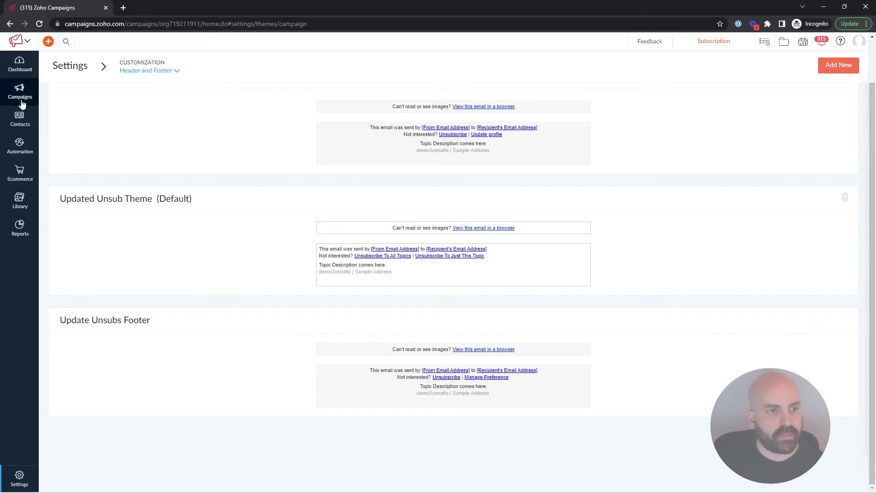
{"action": "mouse_move", "coordinate": [22, 103]}
{"action": "left_click", "coordinate": [54, 89]}
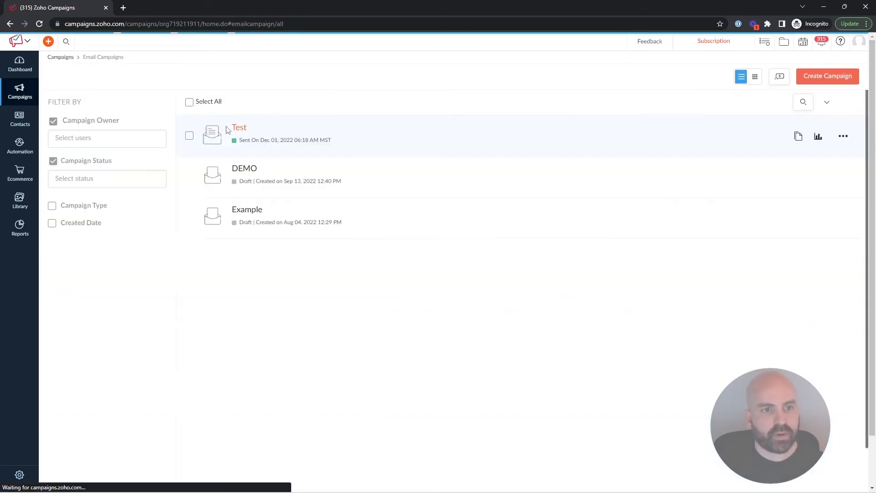
{"action": "left_click", "coordinate": [235, 129]}
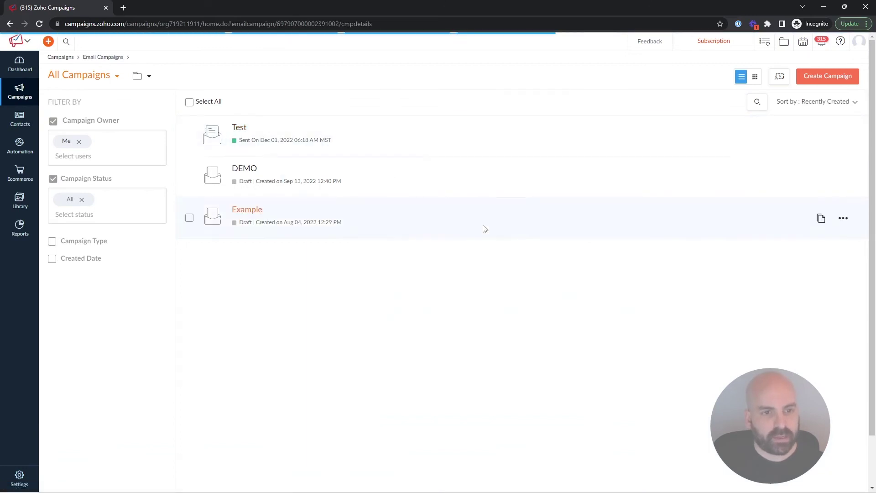
{"action": "scroll", "coordinate": [455, 313], "scroll_direction": "down", "scroll_amount": 3}
{"action": "left_click", "coordinate": [438, 266]}
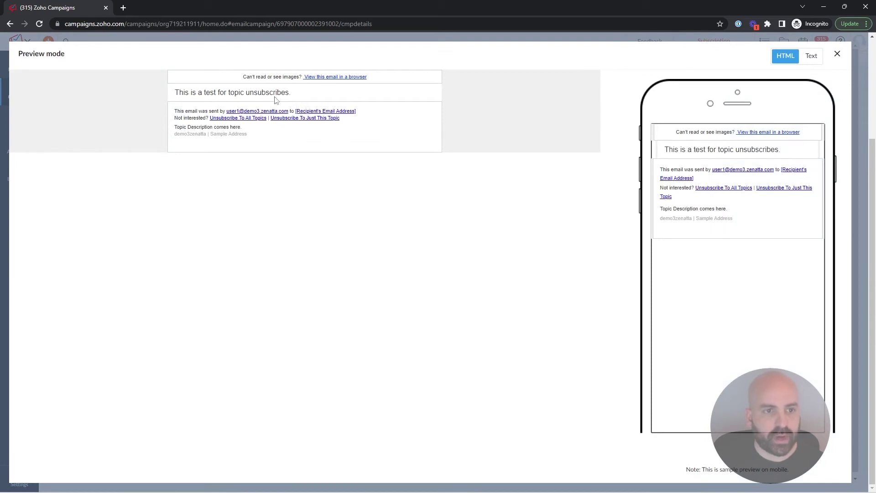
{"action": "left_click", "coordinate": [837, 54]}
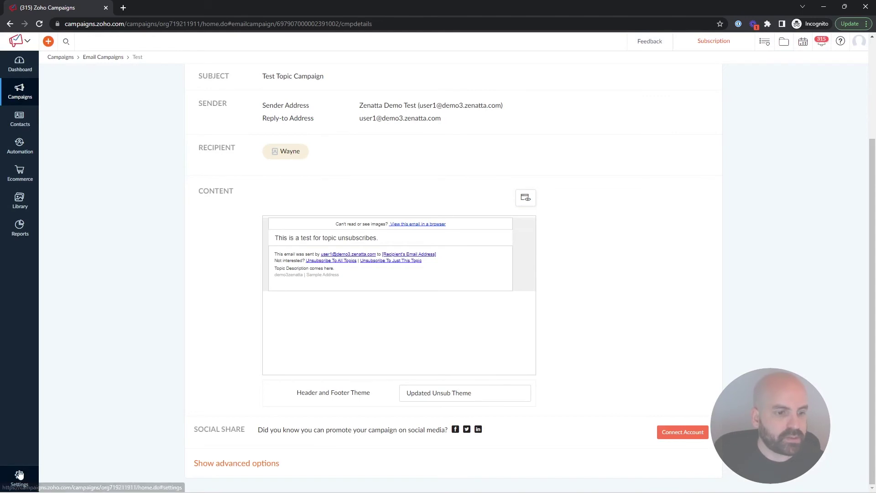
Open Signup Pages and Emails under Settings > Customization
{"action": "left_click", "coordinate": [20, 477]}
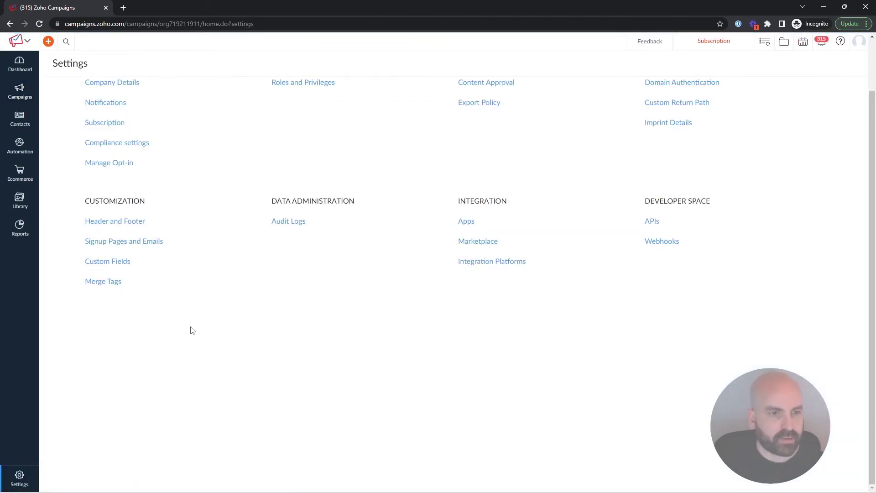
{"action": "left_click", "coordinate": [128, 245]}
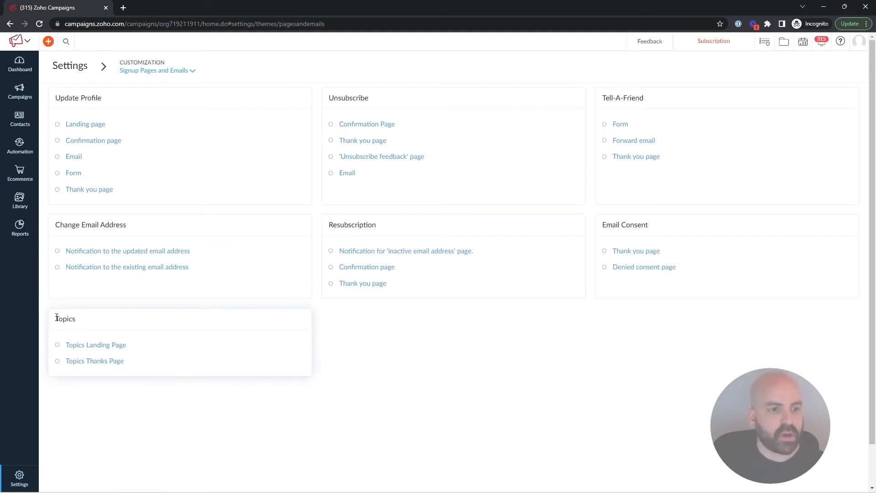
Preview the Topics Landing Page, view its editor, and close back to the preview
{"action": "left_click", "coordinate": [109, 347]}
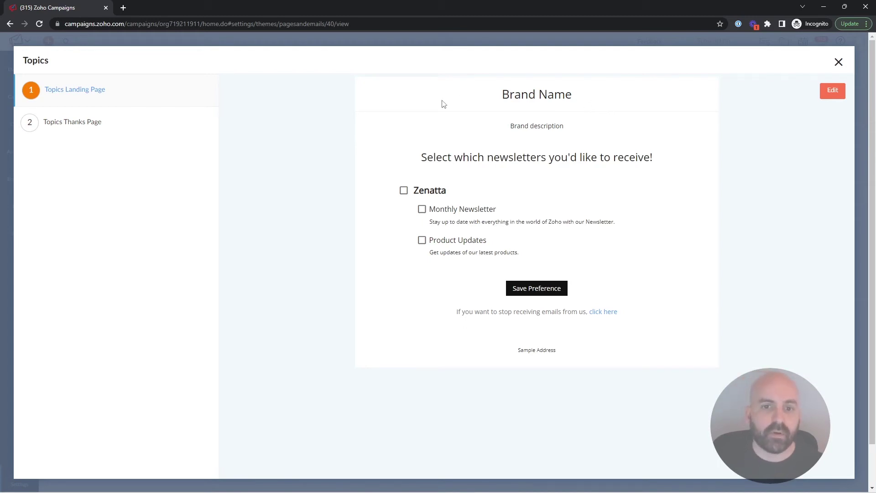
{"action": "left_click", "coordinate": [832, 93]}
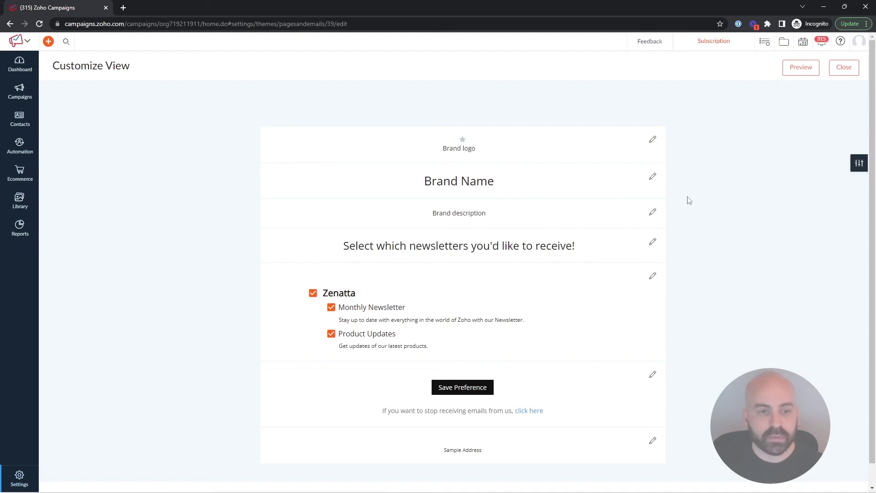
{"action": "left_click", "coordinate": [843, 69]}
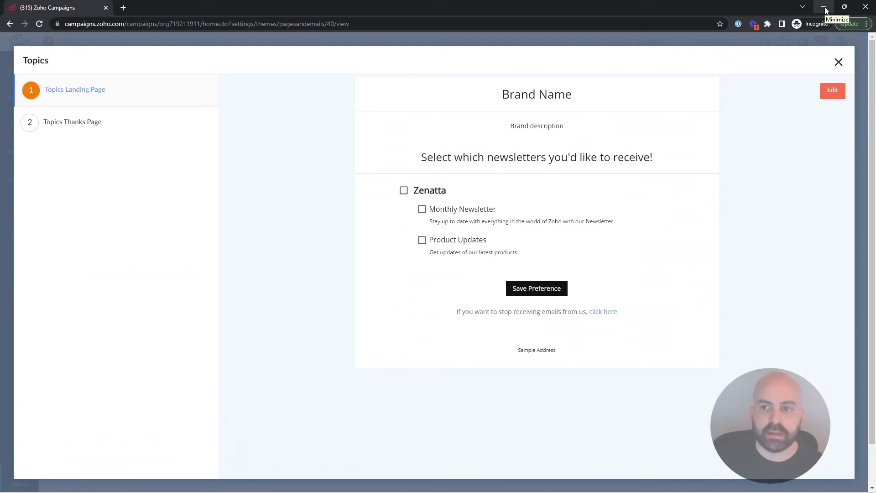
From the Gmail test email, open both unsubscribe links in new tabs and view the all-topics page
{"action": "left_click", "coordinate": [825, 8]}
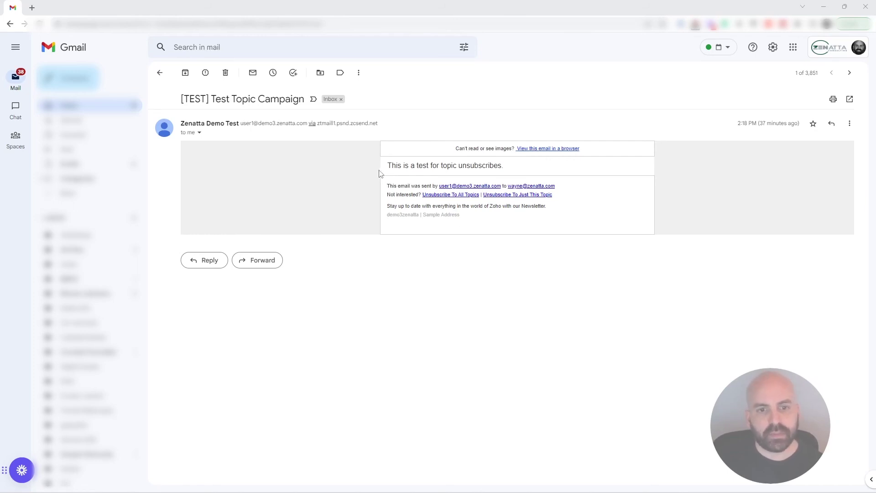
{"action": "right_click", "coordinate": [446, 196]}
{"action": "left_click", "coordinate": [462, 206]}
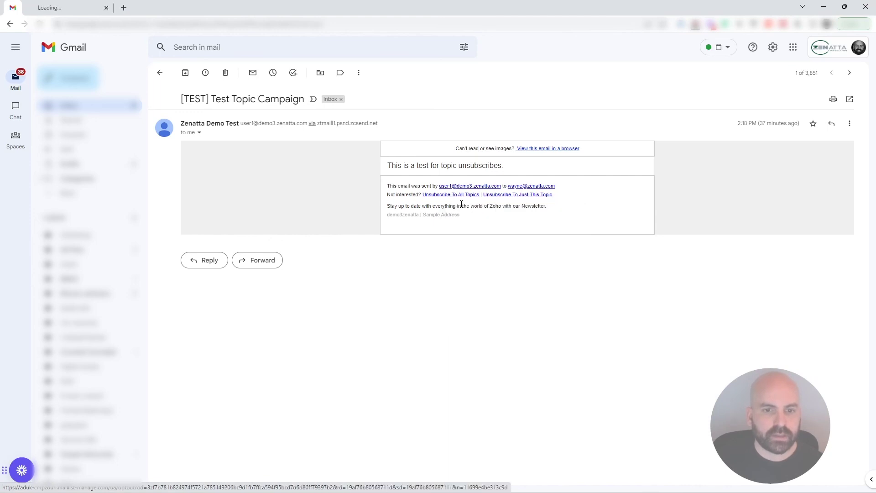
{"action": "right_click", "coordinate": [510, 196]}
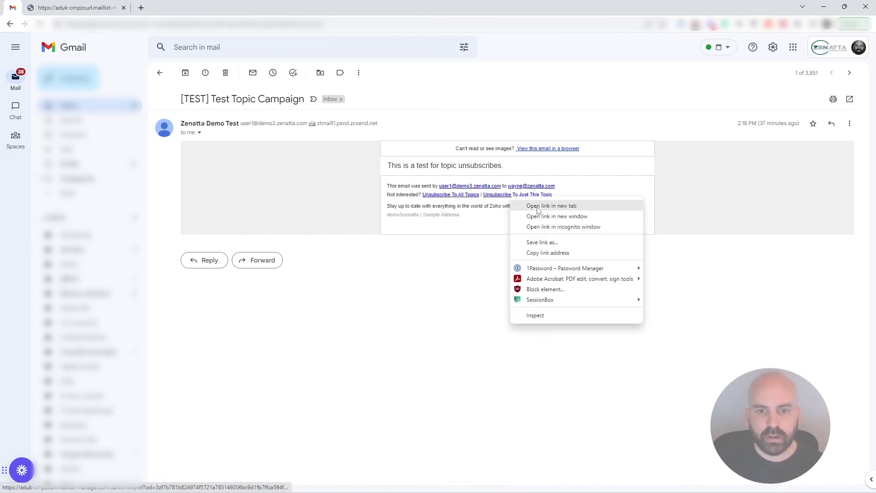
{"action": "left_click", "coordinate": [531, 207]}
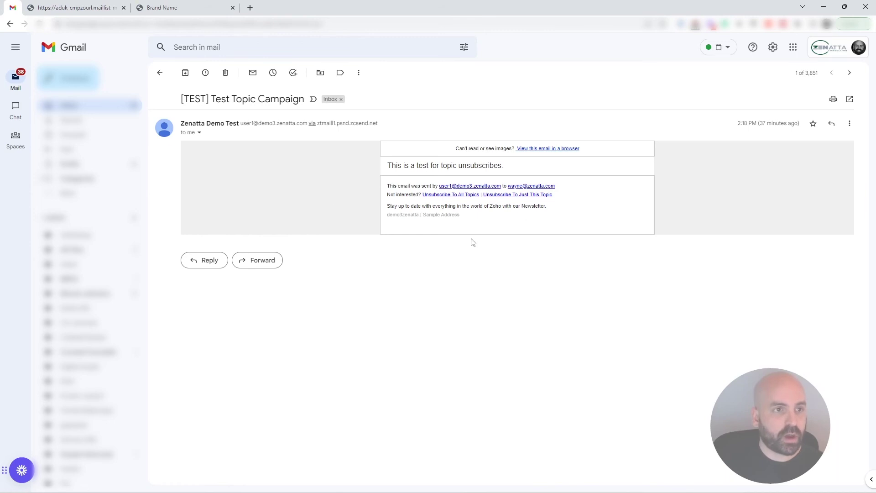
{"action": "left_click", "coordinate": [88, 5]}
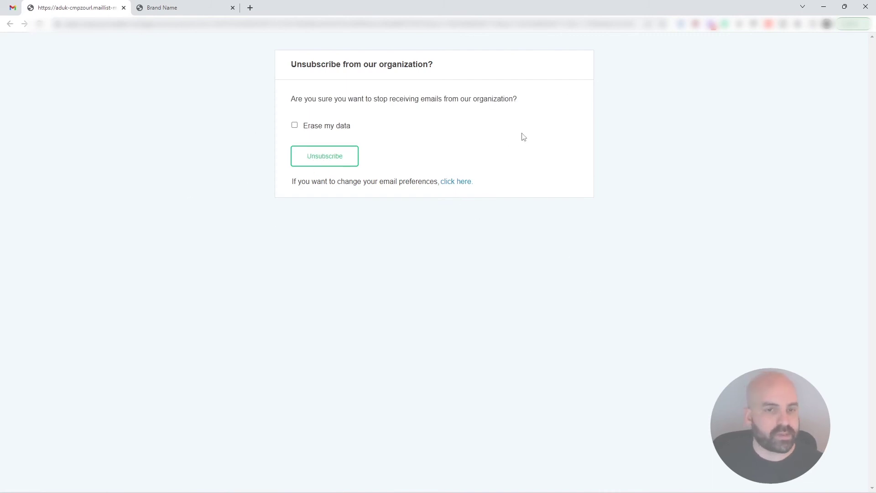
Untick Product Updates on the topic preferences page, leaving Monthly Newsletter checked
{"action": "left_click", "coordinate": [186, 6]}
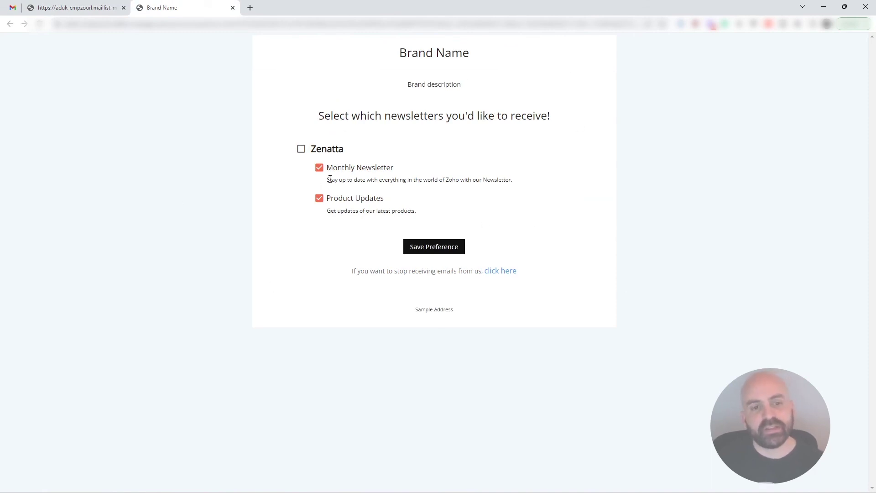
{"action": "left_click", "coordinate": [320, 198]}
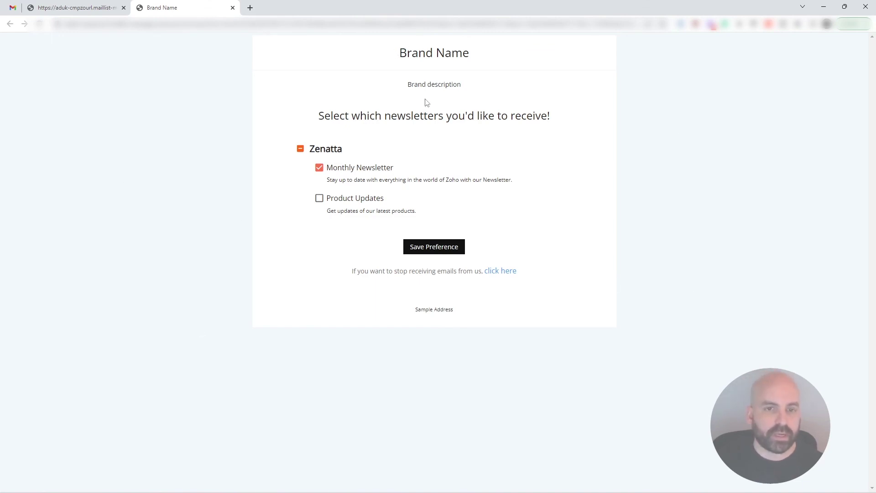
{"action": "left_click_drag", "start_coordinate": [388, 57], "coordinate": [472, 55]}
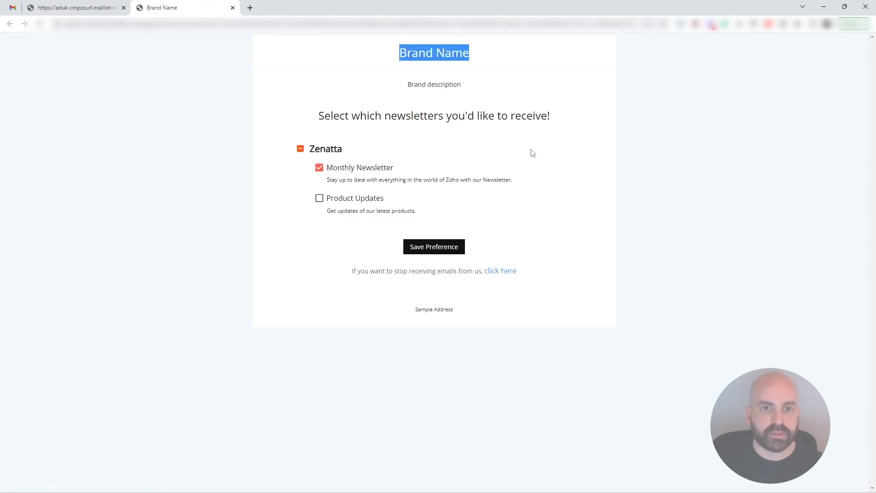
{"action": "left_click", "coordinate": [597, 145]}
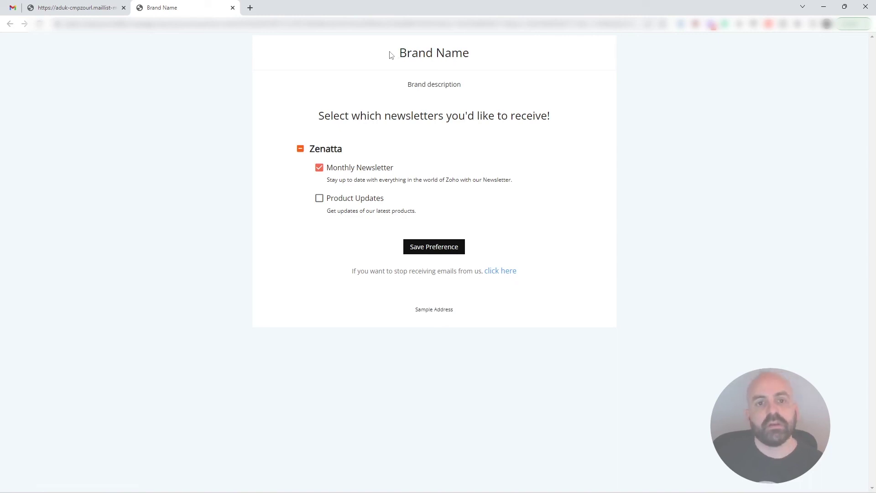
{"action": "left_click_drag", "start_coordinate": [426, 54], "coordinate": [485, 95]}
{"action": "left_click", "coordinate": [500, 96]}
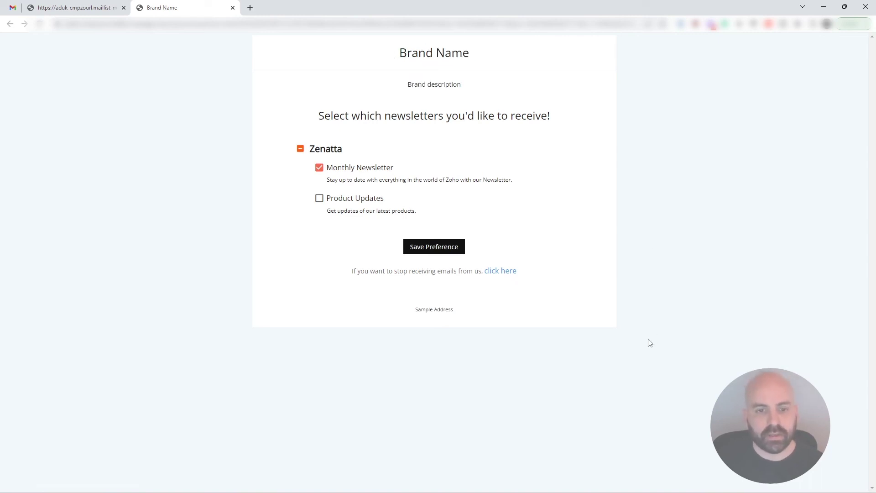